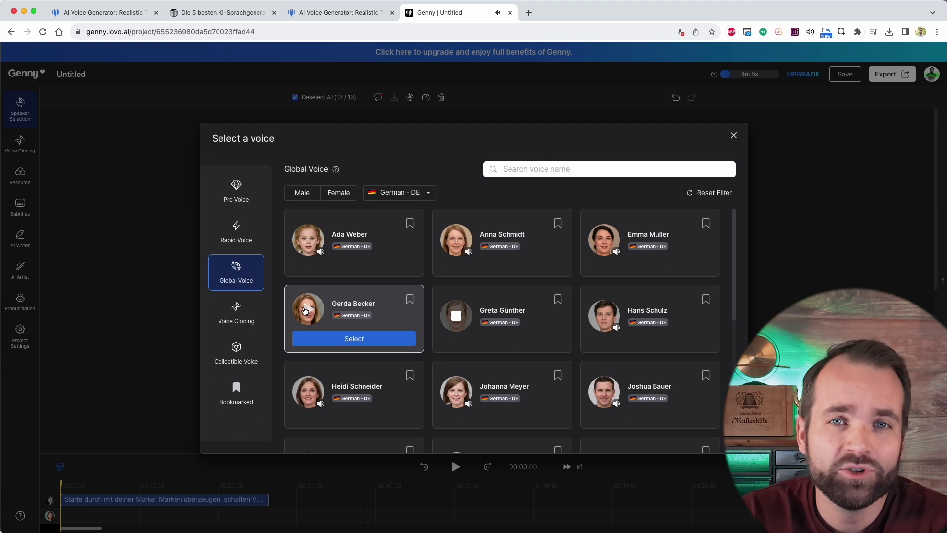
- Browse the German Global Voices, close the voice selection and play the first text block
scroll(305, 309, "down", 5)
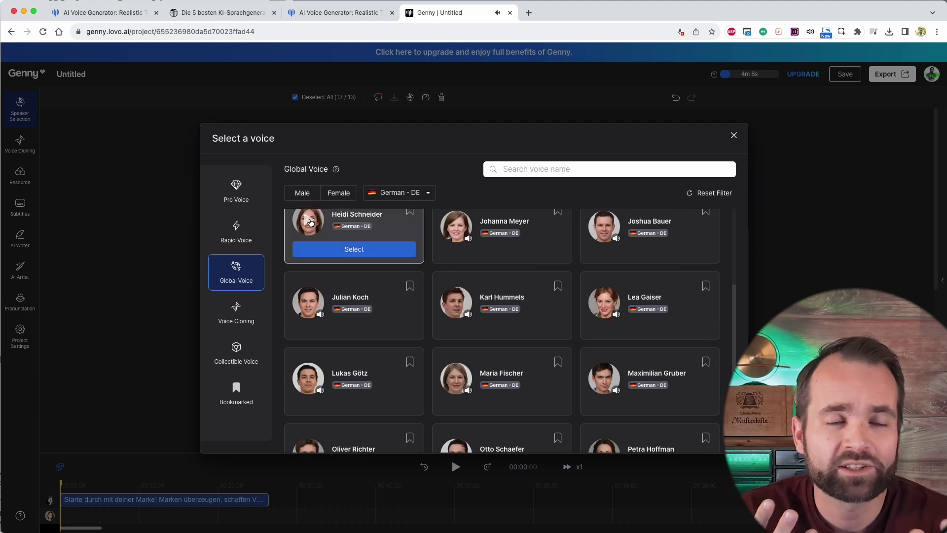
left_click(734, 137)
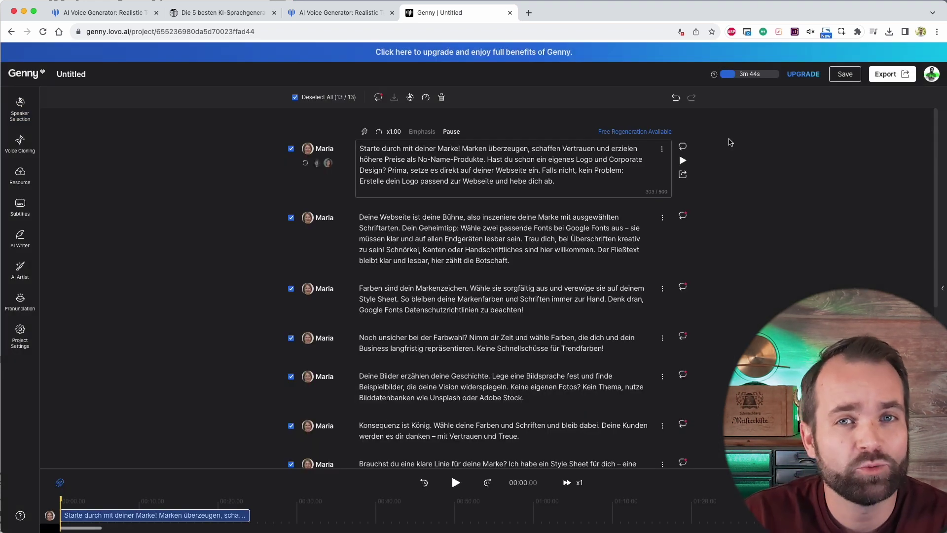
left_click(682, 161)
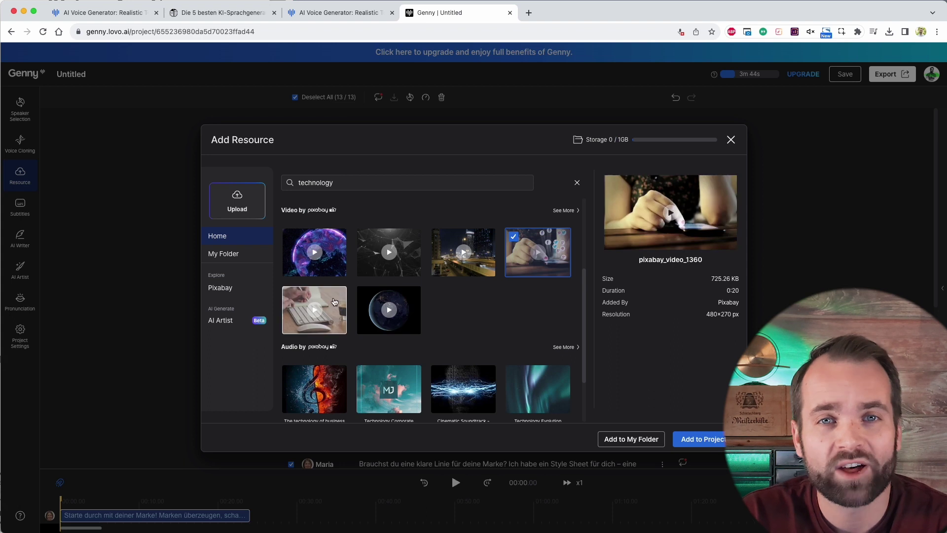
- Add the stock video pixabay_video_1046 of hands typing on a keyboard to the project
left_click(314, 310)
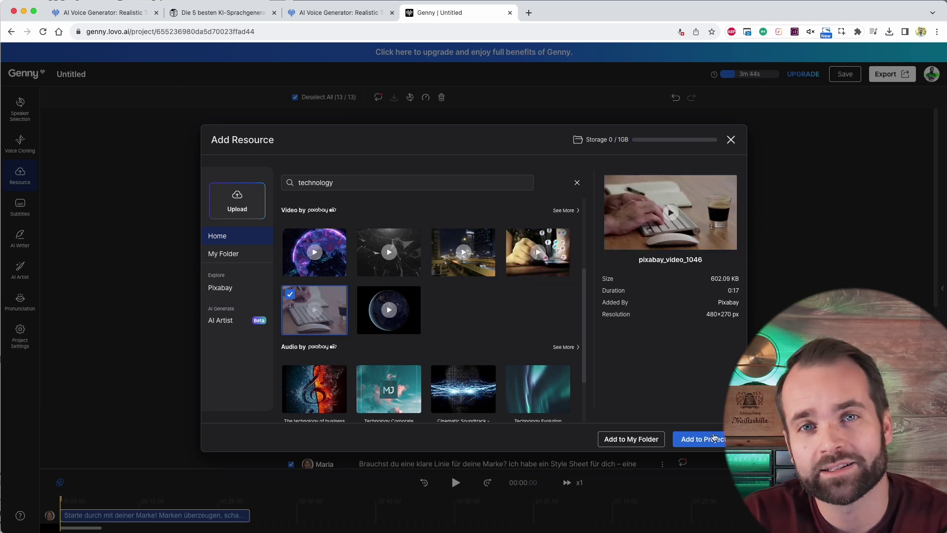
left_click(698, 439)
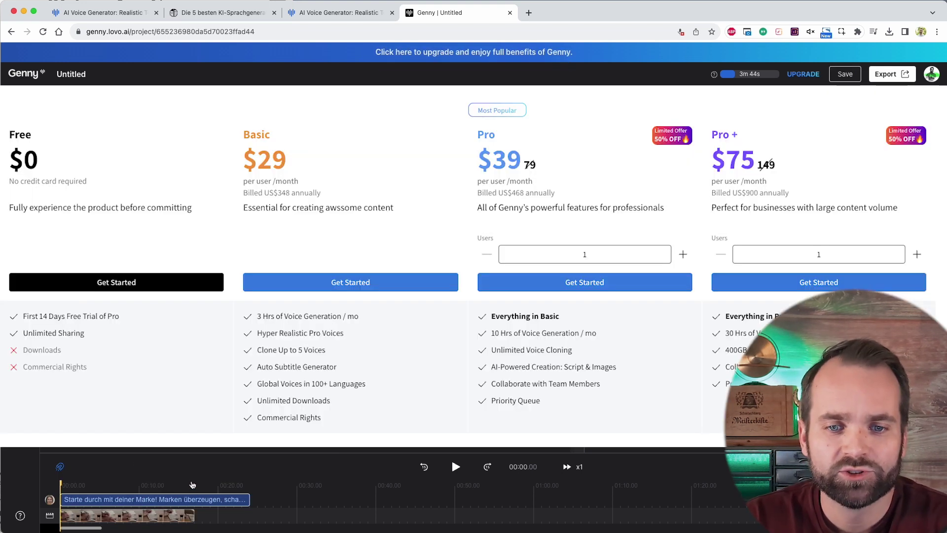
left_click(451, 457)
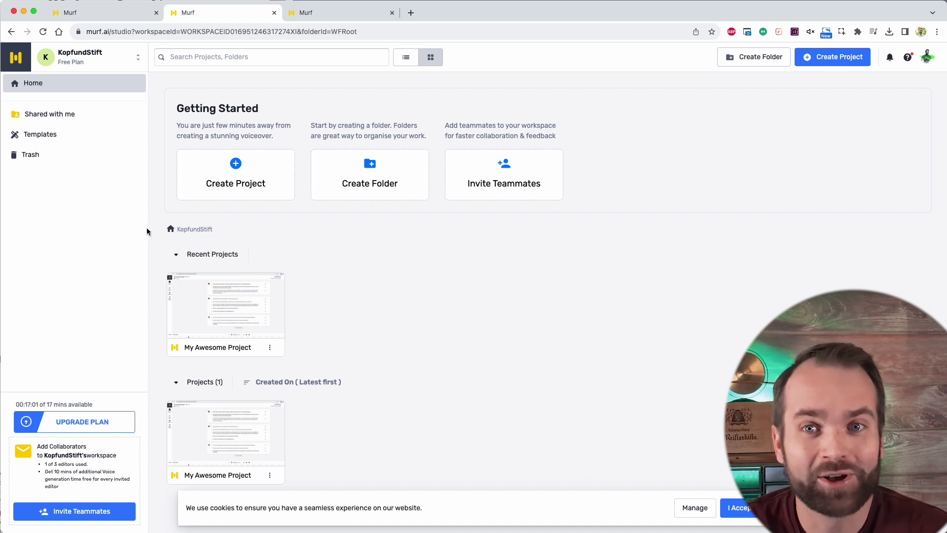
- In Murf, accept the cookies and create the video project "My Awesome Project23" of the type Motivational Video
left_click(728, 508)
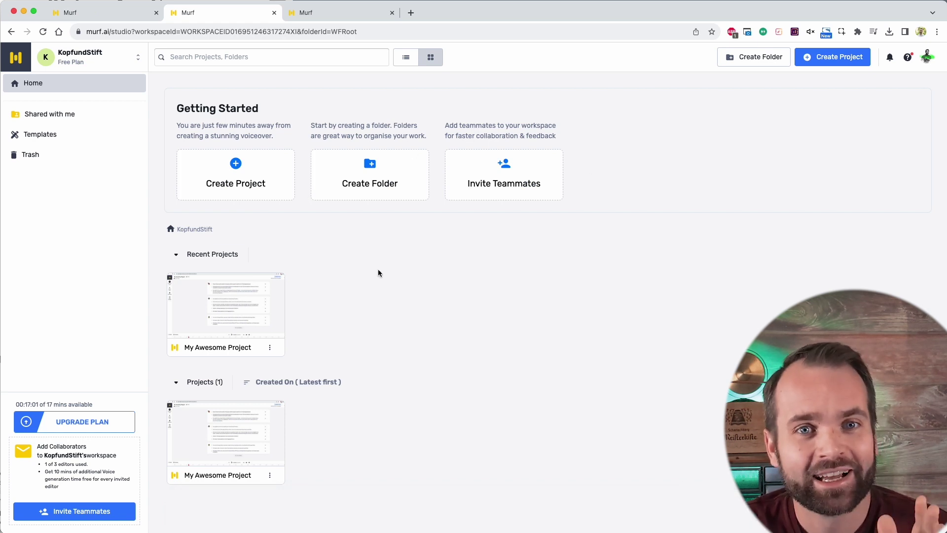
left_click(236, 172)
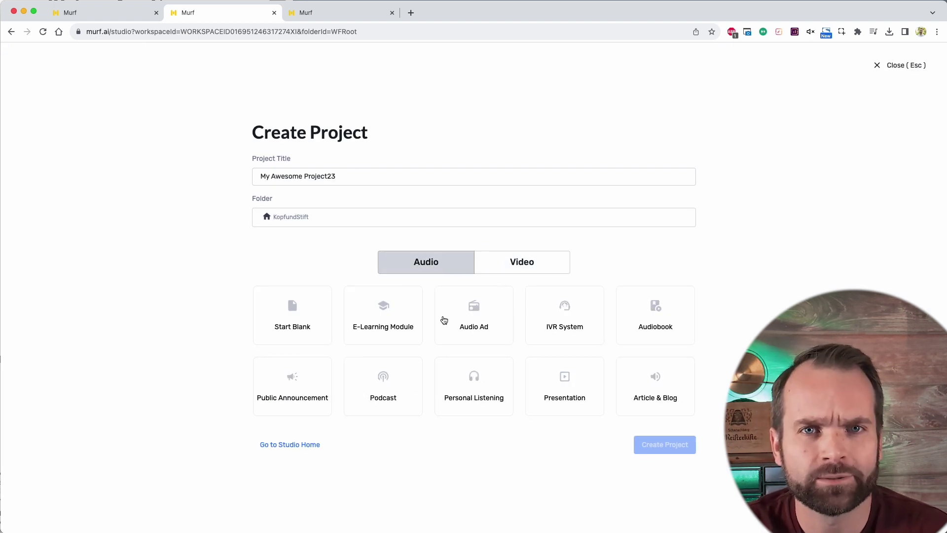
left_click(517, 265)
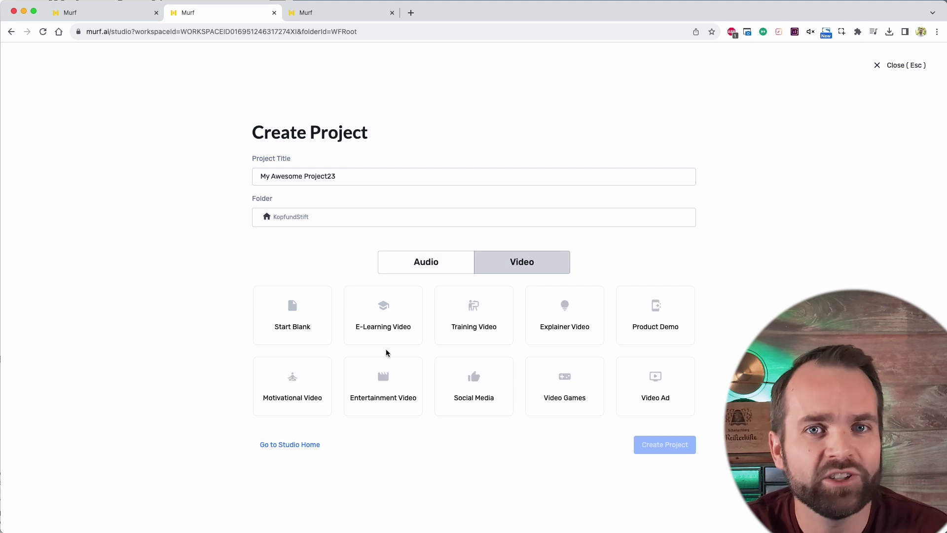
left_click(294, 383)
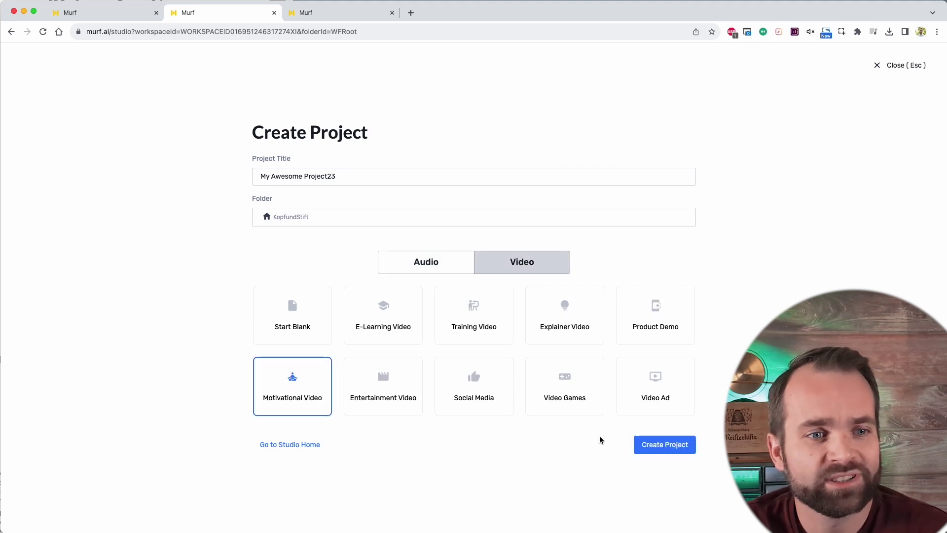
left_click(658, 451)
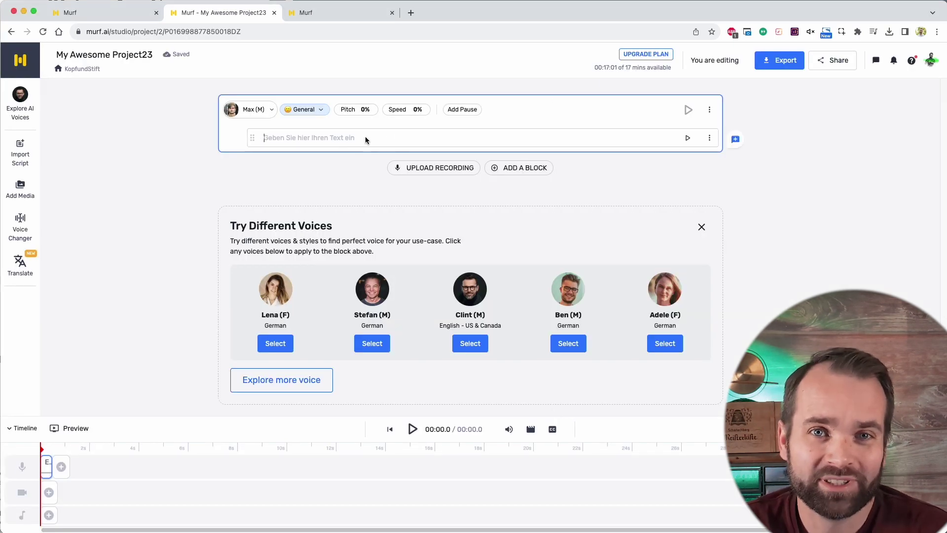
- Filter the voice catalogue to German and preview the voices Max, Ben and Stefan
left_click(250, 107)
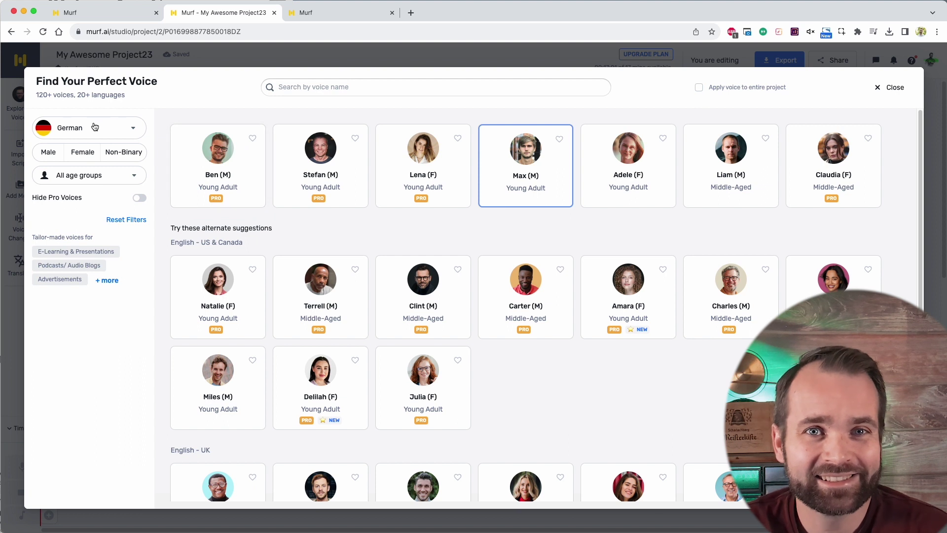
left_click(97, 127)
type("ger")
left_click(84, 169)
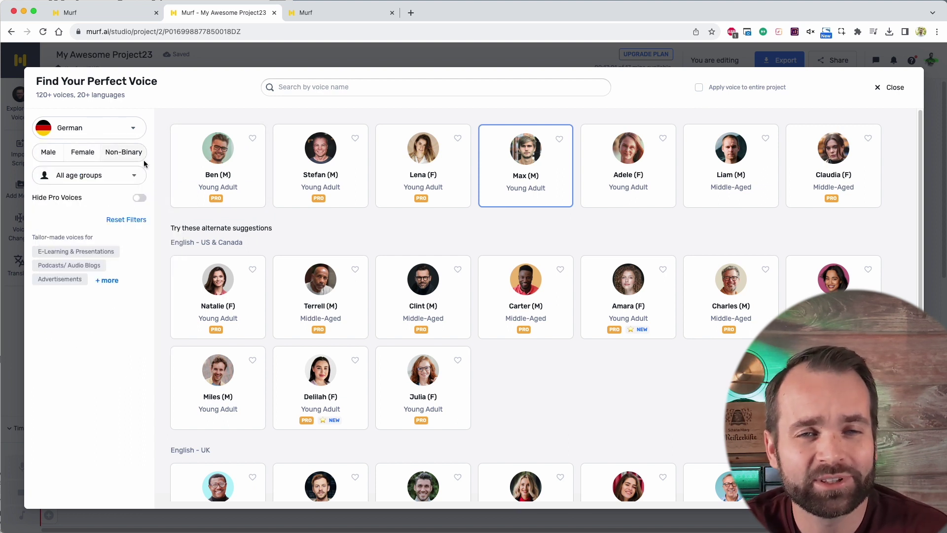
mouse_move(855, 170)
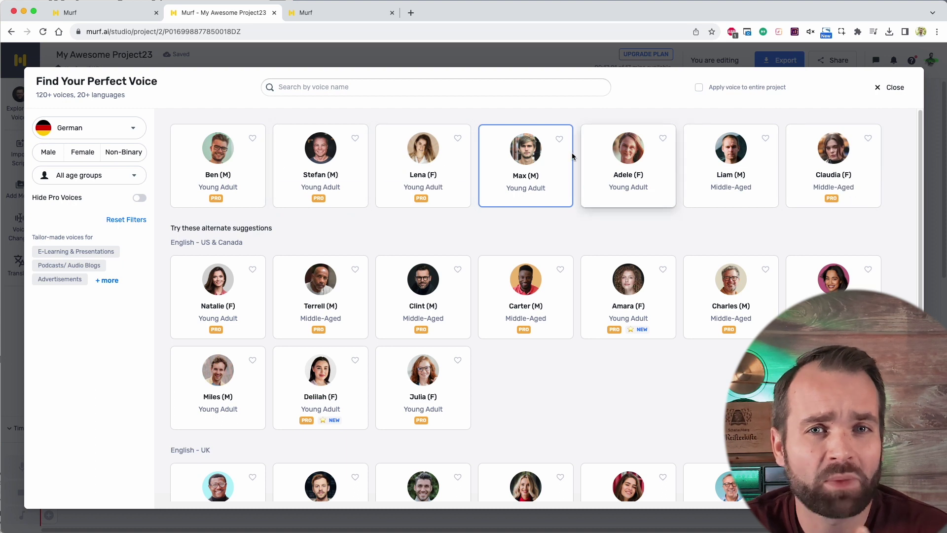
left_click(525, 149)
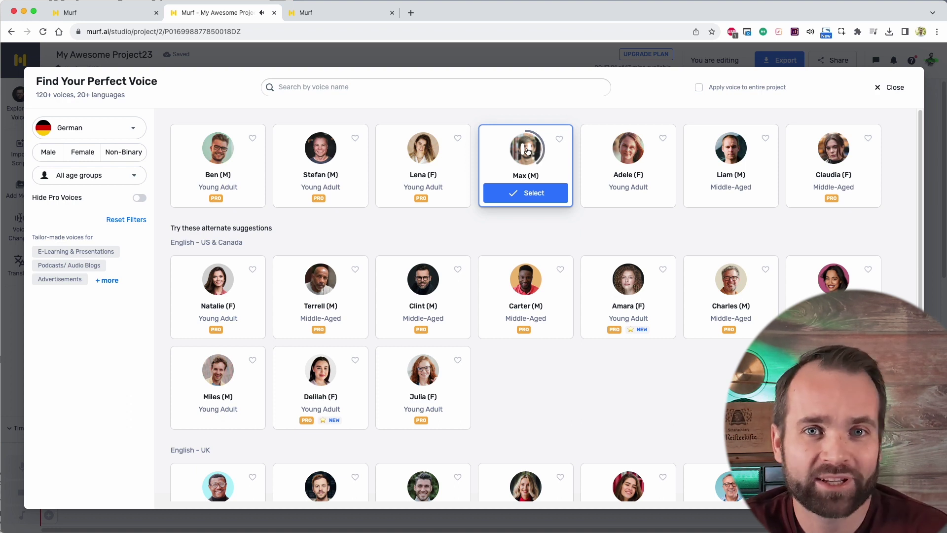
left_click(220, 148)
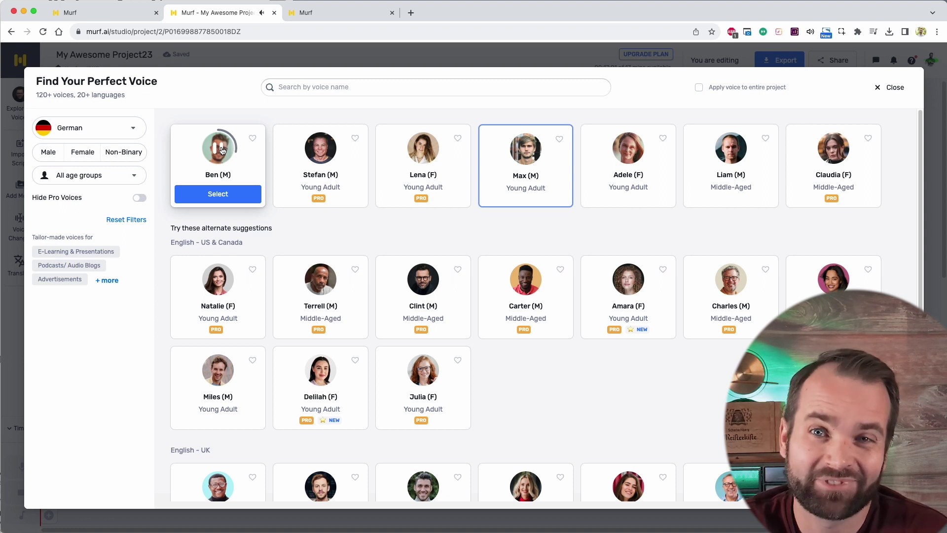
left_click(320, 149)
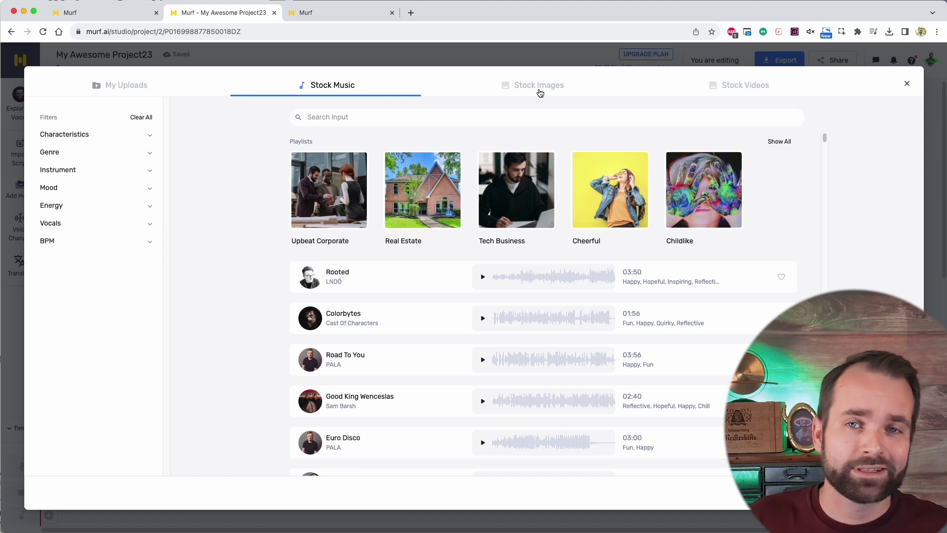
- Search the stock videos for "design" and add the 15-second clip of the white room with the rattan chair to the timeline
left_click(539, 87)
left_click(742, 88)
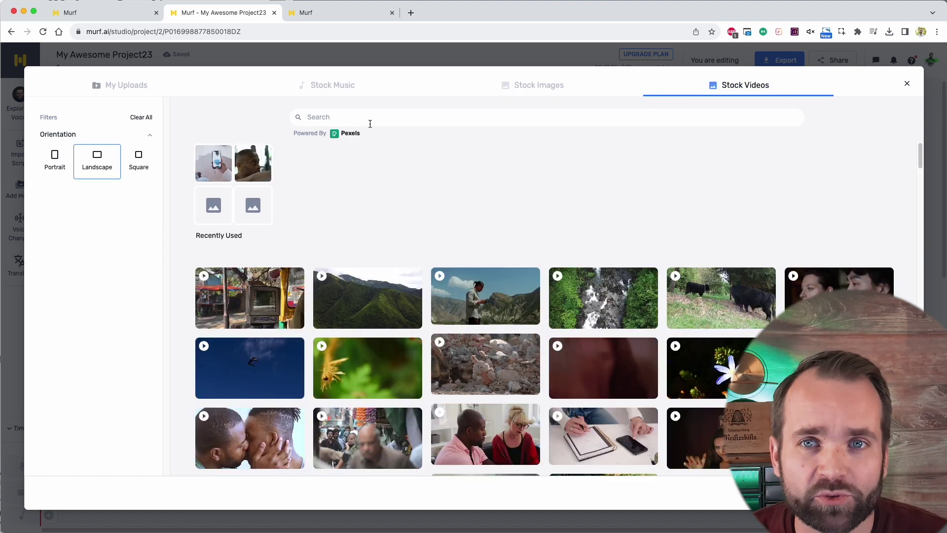
type("design")
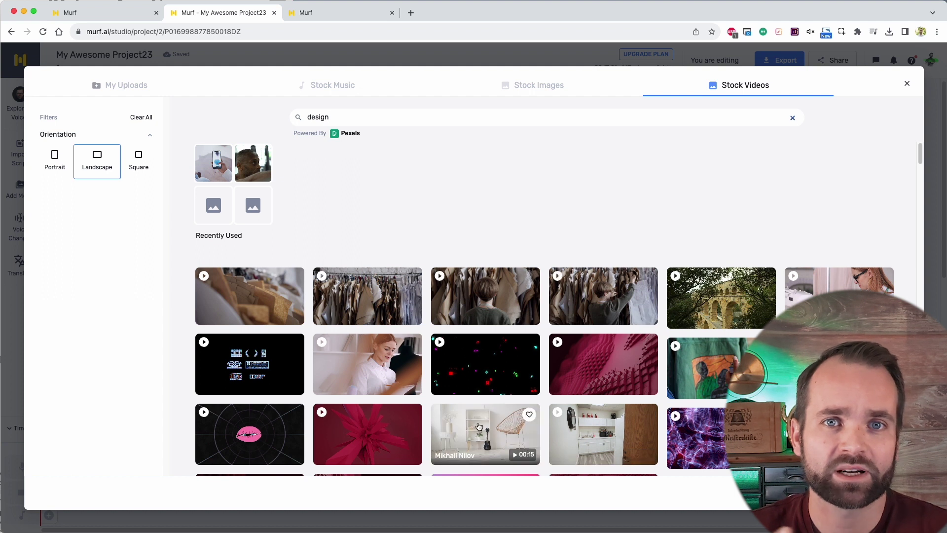
left_click(479, 427)
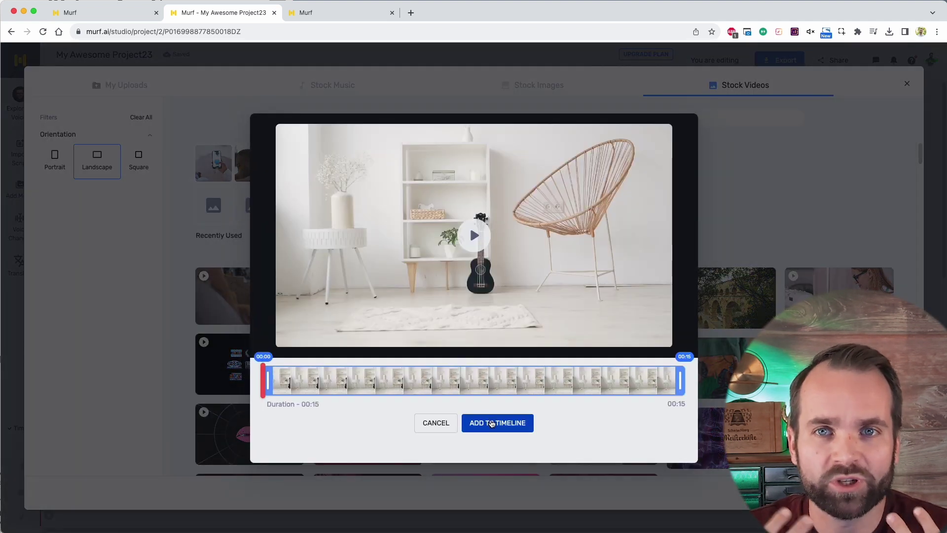
left_click(491, 423)
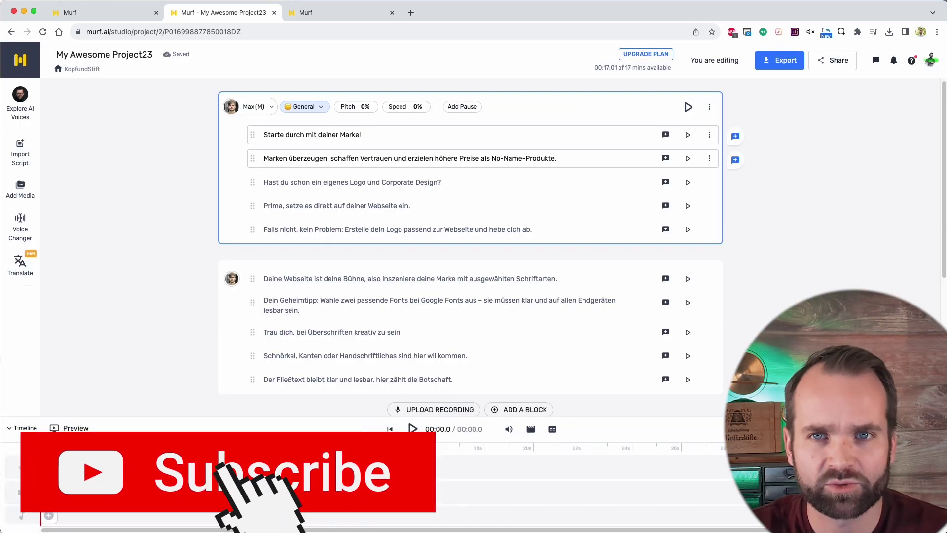
left_click(707, 107)
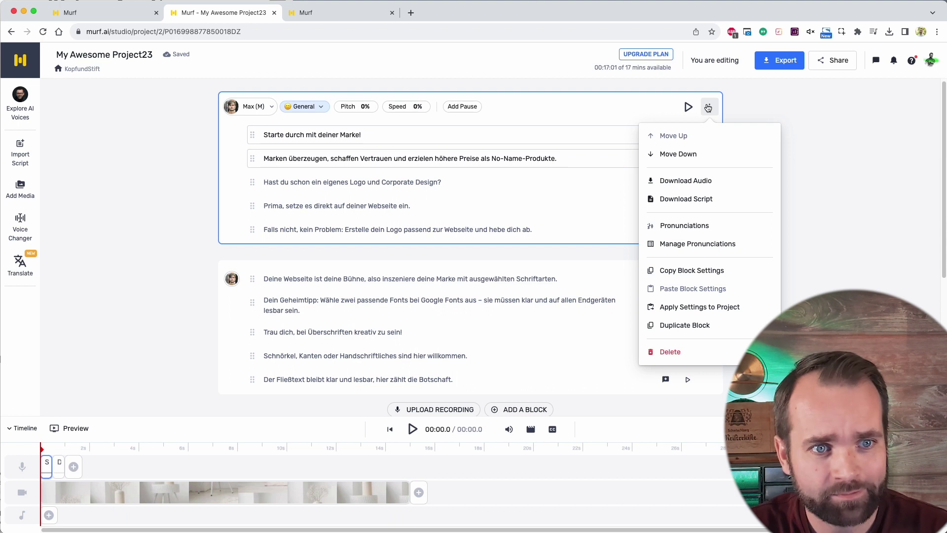
left_click(792, 195)
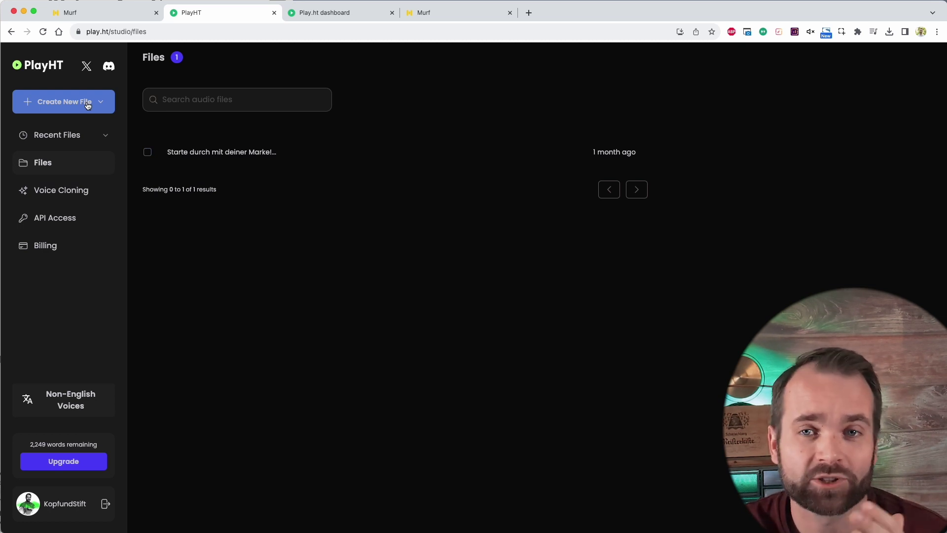
- Switch to Play.ht, create a new audio and preview the German premium voices Klarissa, Killian and Kasper
left_click(87, 106)
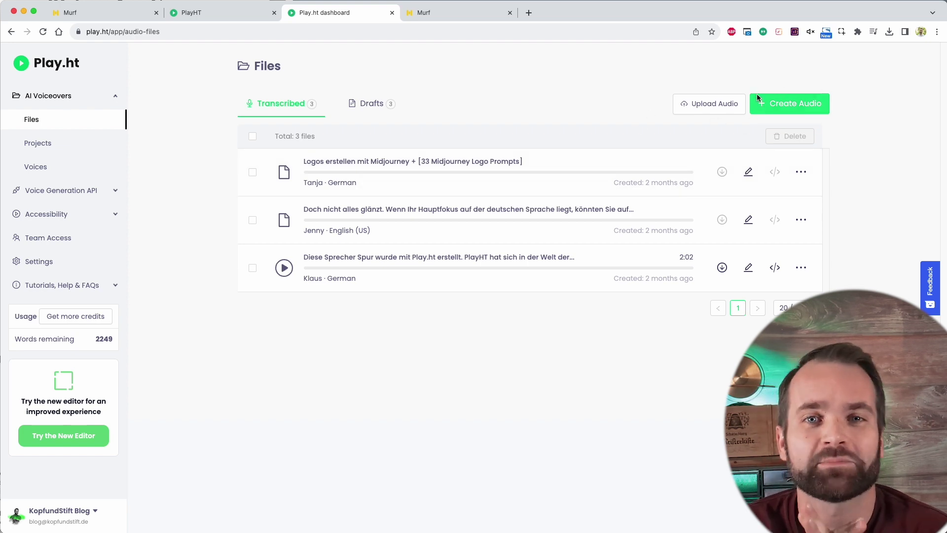
left_click(797, 101)
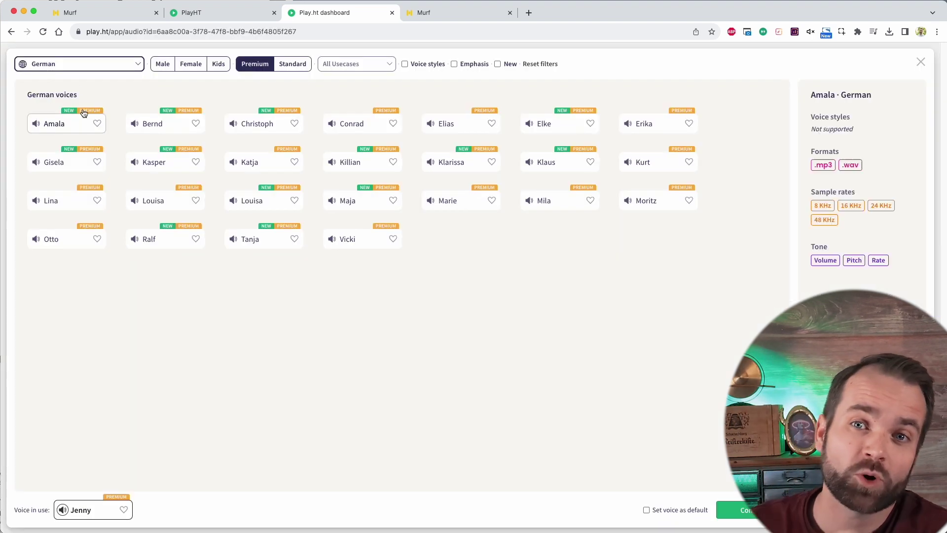
left_click(431, 162)
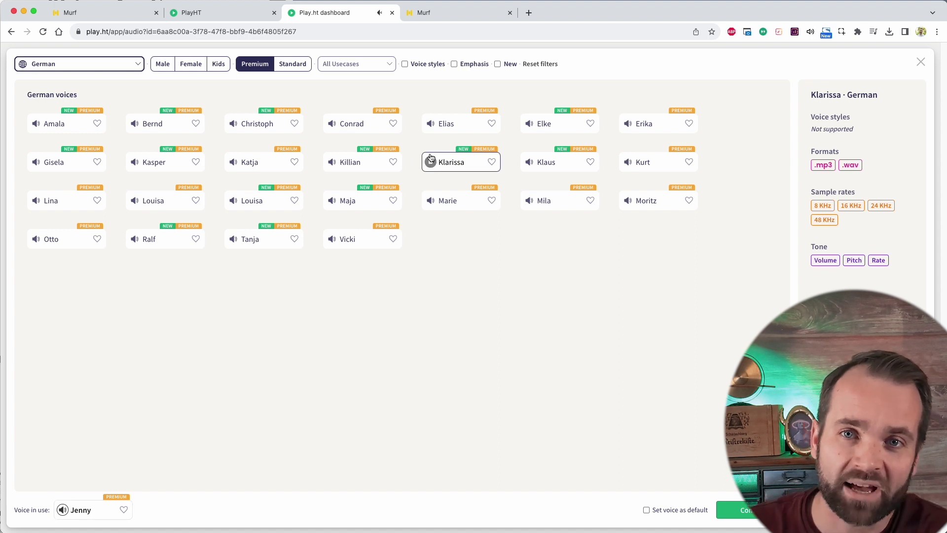
left_click(333, 164)
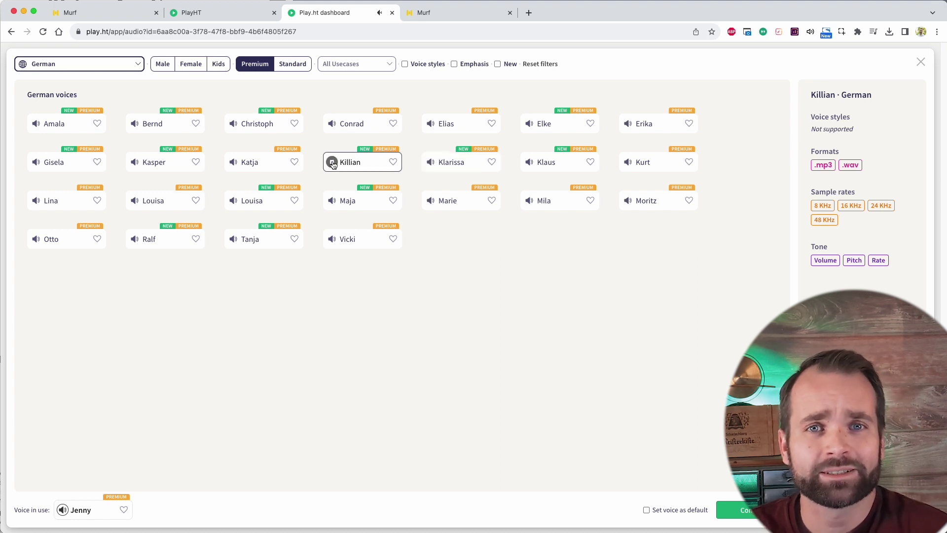
left_click(135, 163)
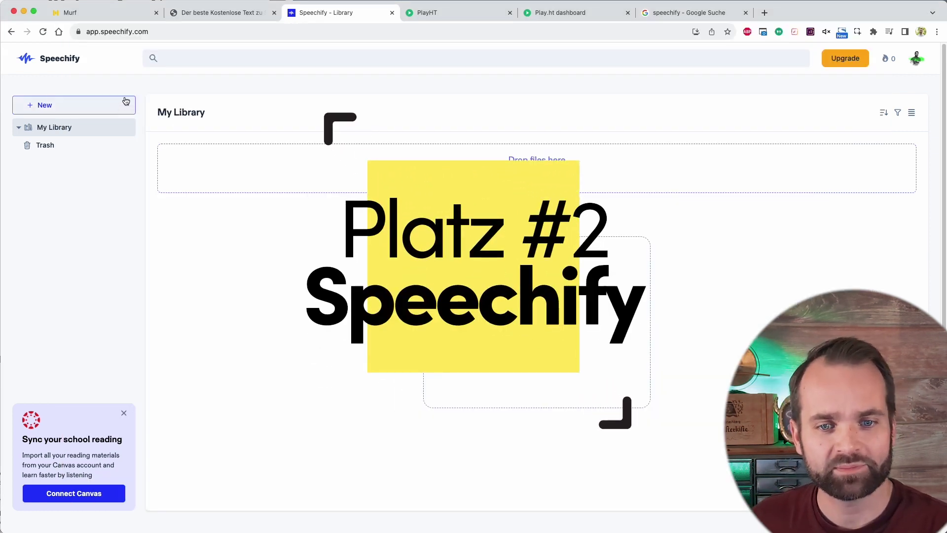
- In Speechify, start a professional voice-over and create a new AI Video project in Speechify Studio
left_click(66, 107)
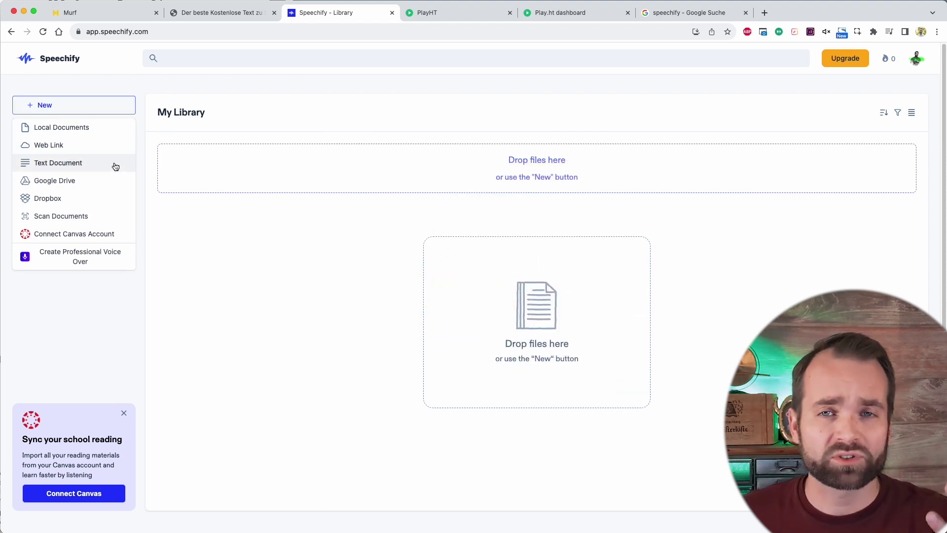
left_click(81, 258)
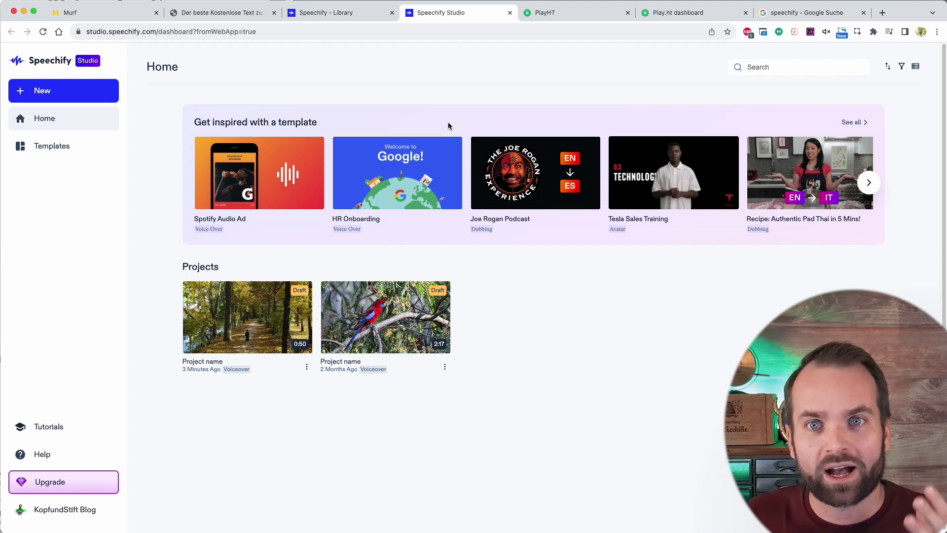
left_click(63, 91)
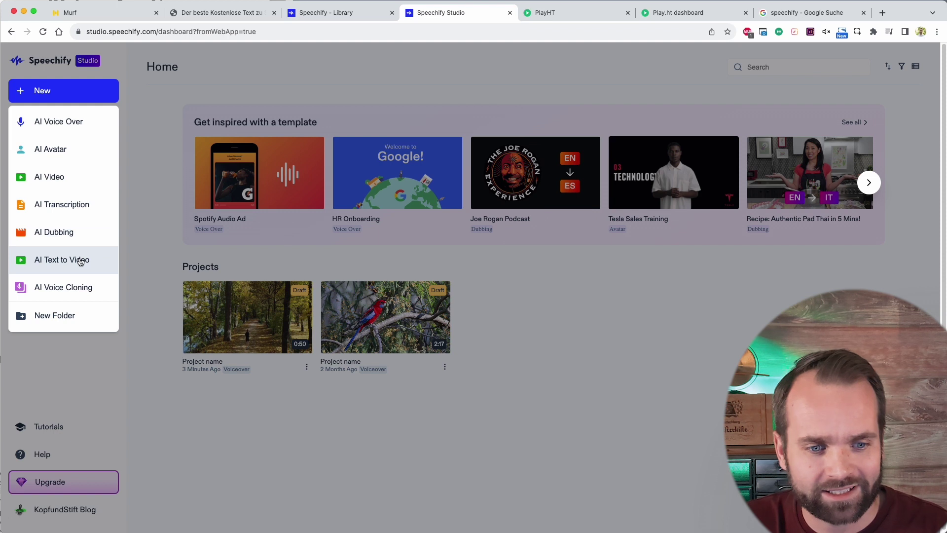
left_click(78, 177)
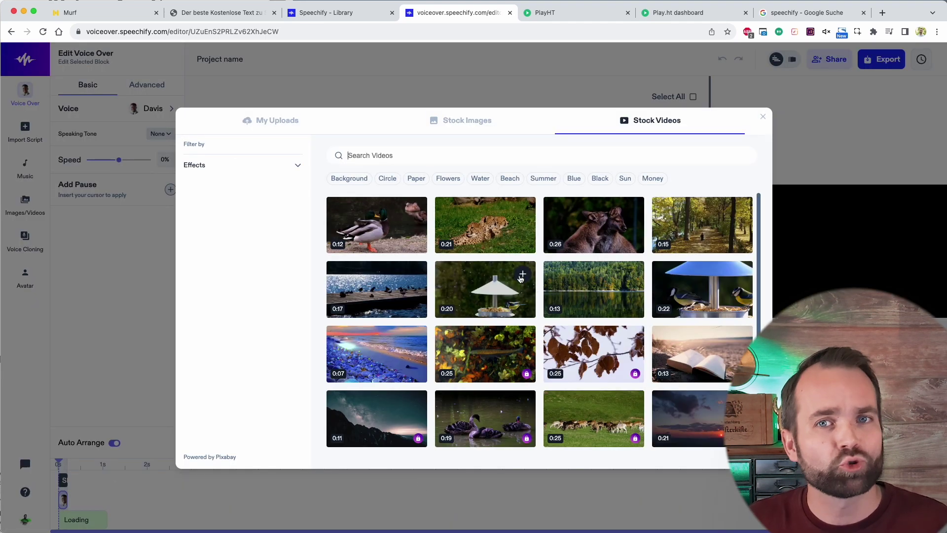
- Add the 22-second stock video of birds at the blue-roofed feeder to the project and close the media library
left_click(740, 273)
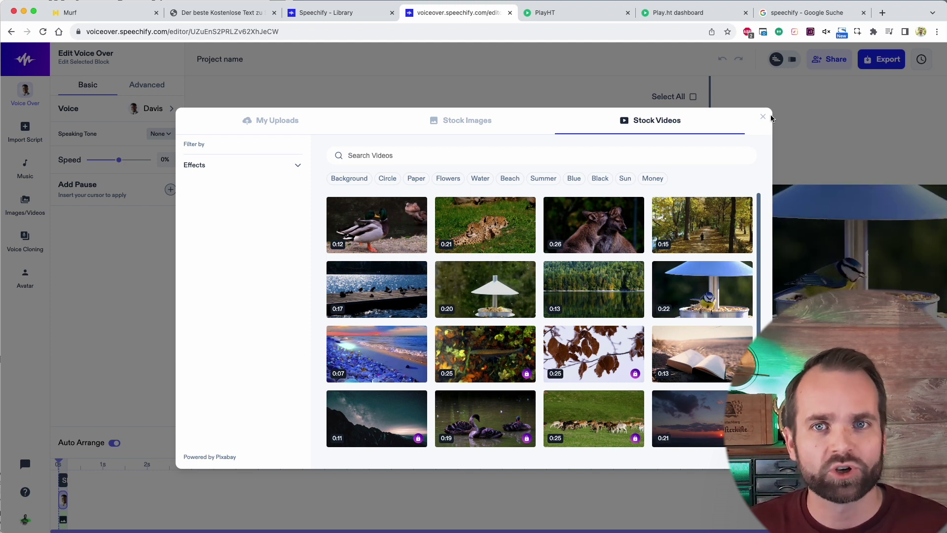
left_click(763, 117)
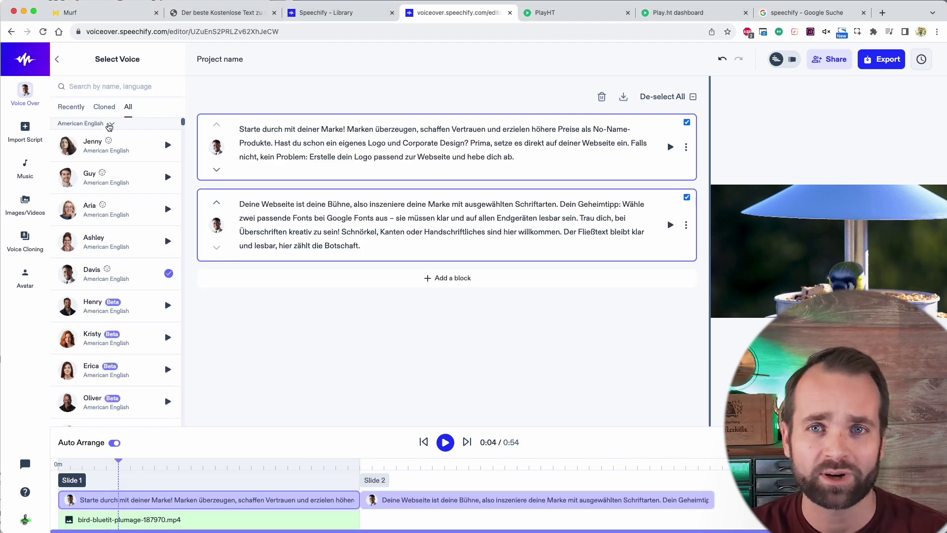
- Filter the Speechify voices to German (Germany) and choose the voice Kasper for the selected text blocks
left_click(92, 124)
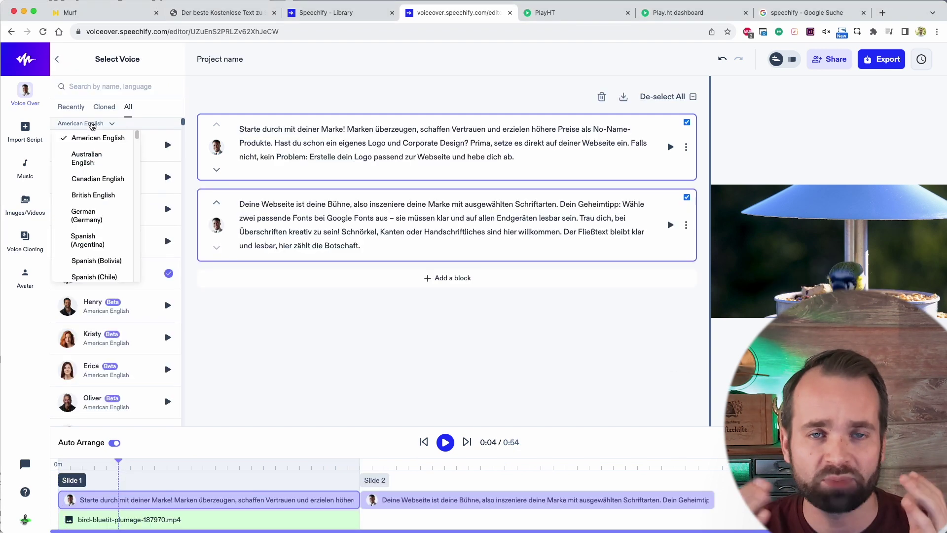
left_click(98, 217)
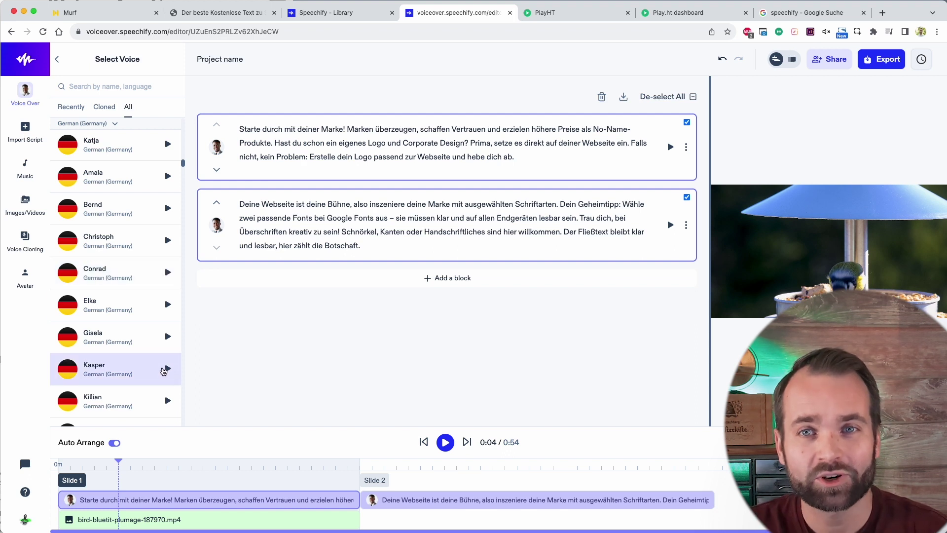
left_click(124, 369)
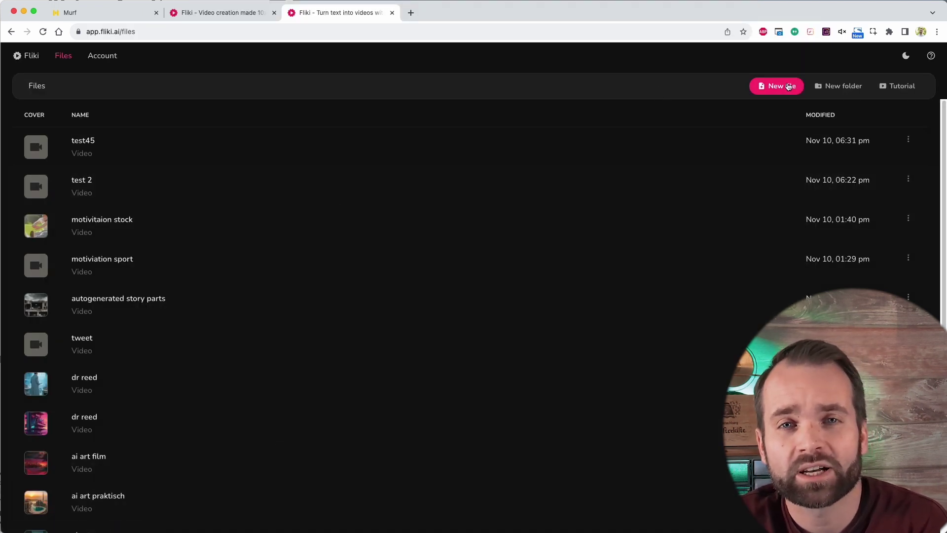
- Switch to Fliki and set up a new video file named Test 23 in German, Germany dialect, with Landscape (16:9) aspect ratio
left_click(788, 87)
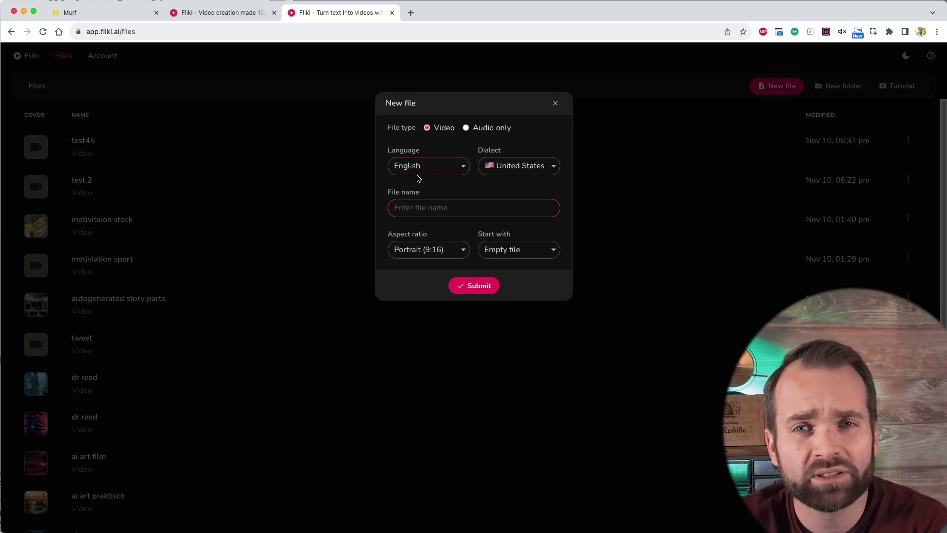
left_click(420, 168)
left_click(413, 253)
left_click(515, 166)
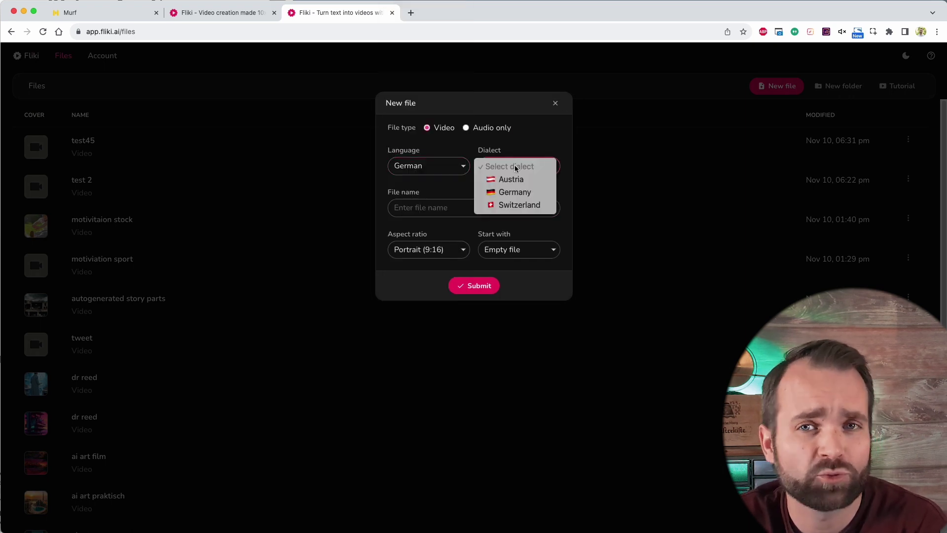
left_click(515, 192)
left_click(444, 207)
type("Test 23")
left_click(434, 249)
left_click(429, 237)
- Start the file from an idea and generate a video of about 2 minutes from the prompt for a motivational German yoga video
left_click(513, 251)
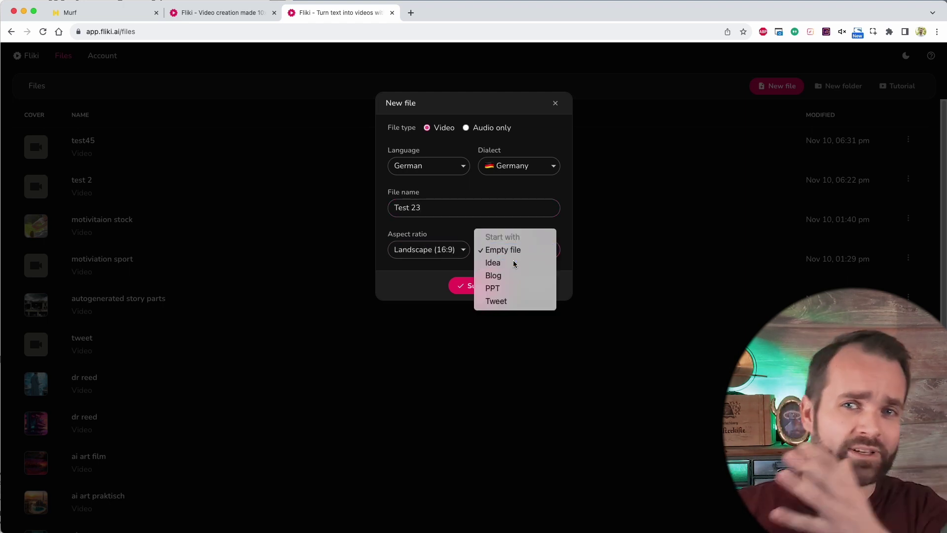
left_click(513, 263)
left_click(482, 286)
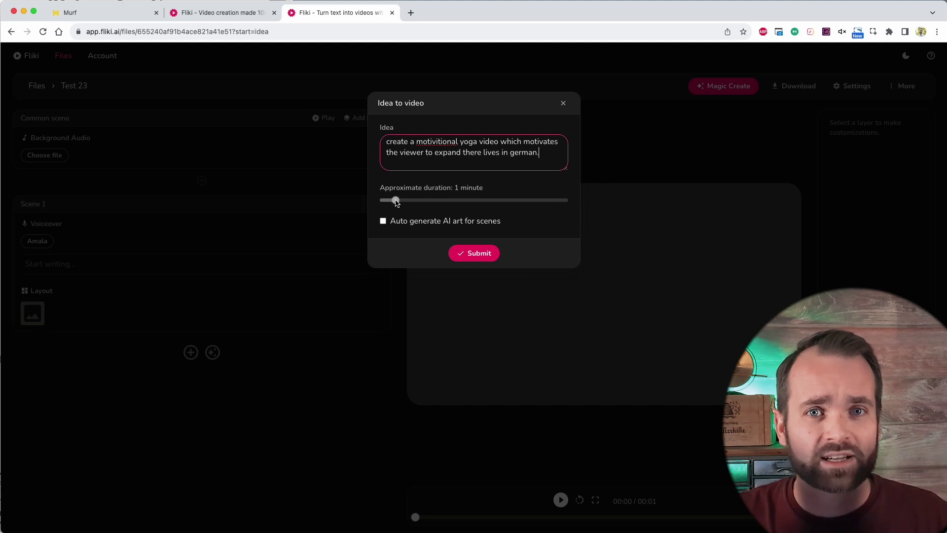
left_click_drag(396, 201, 408, 201)
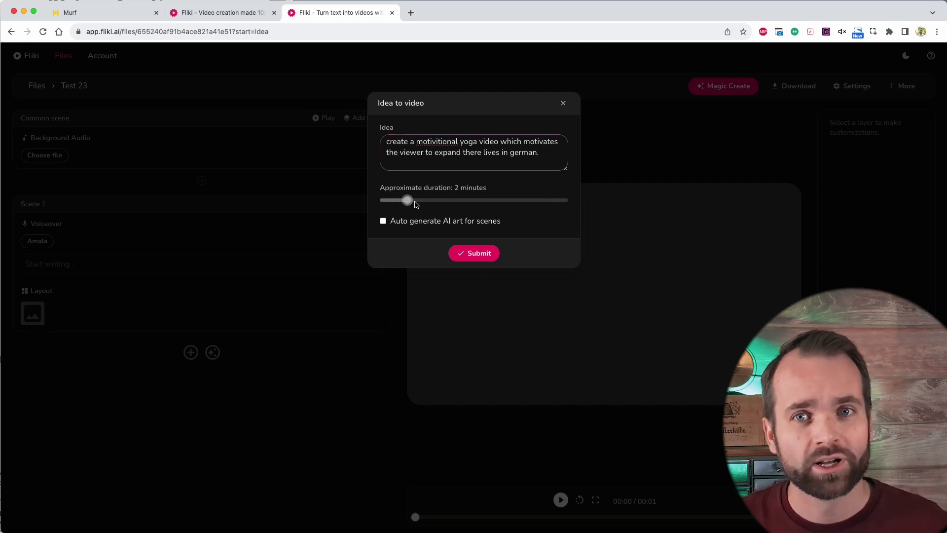
left_click(484, 257)
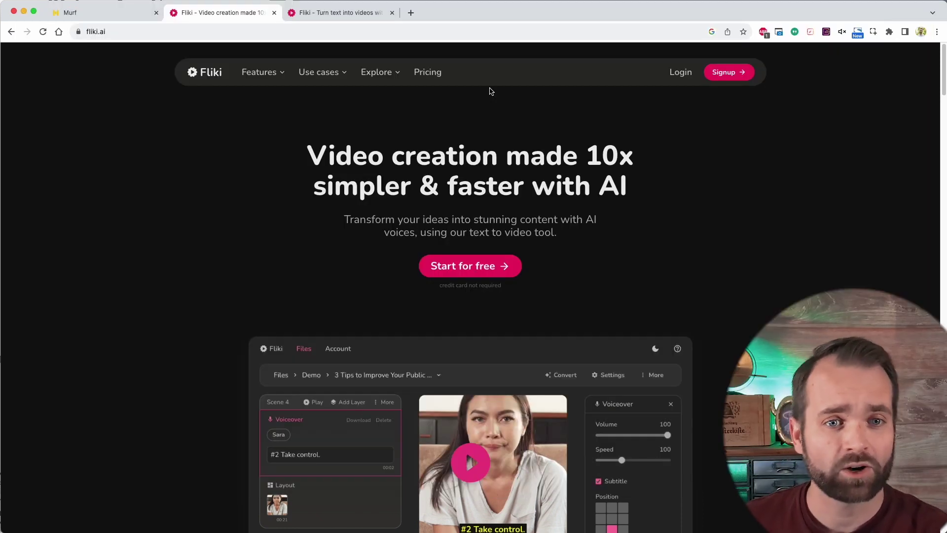
- Return to the Fliki file list and begin another new video file named Test 23, with German language and Germany dialect
left_click(338, 14)
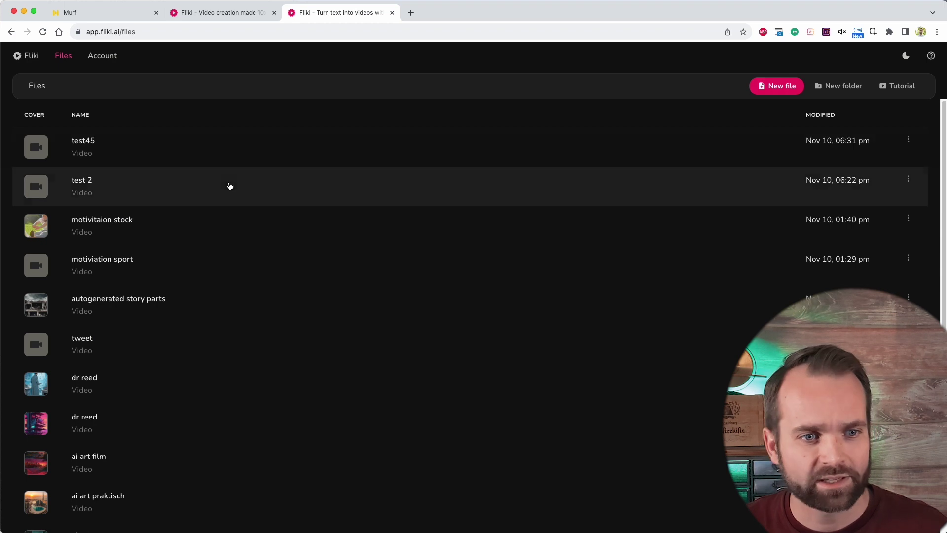
left_click(788, 86)
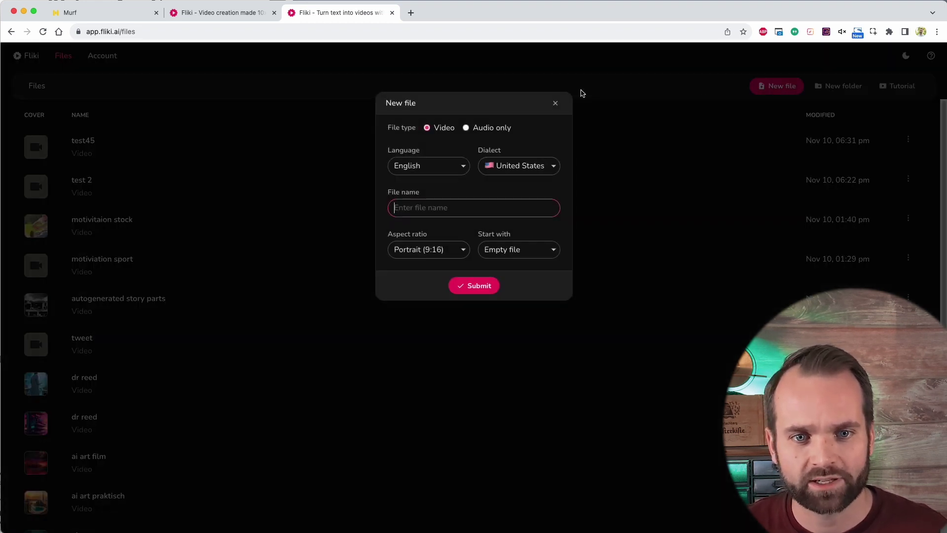
left_click(434, 166)
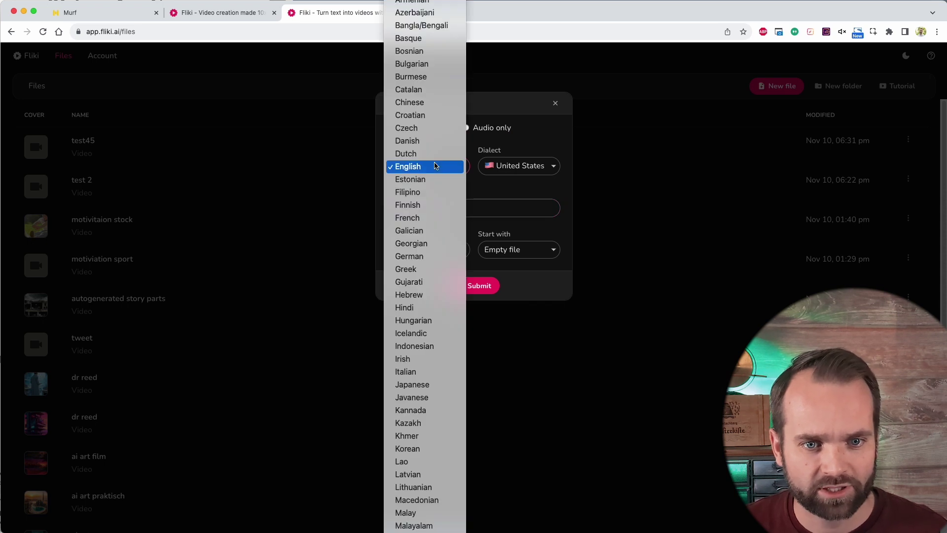
left_click(409, 256)
left_click(515, 165)
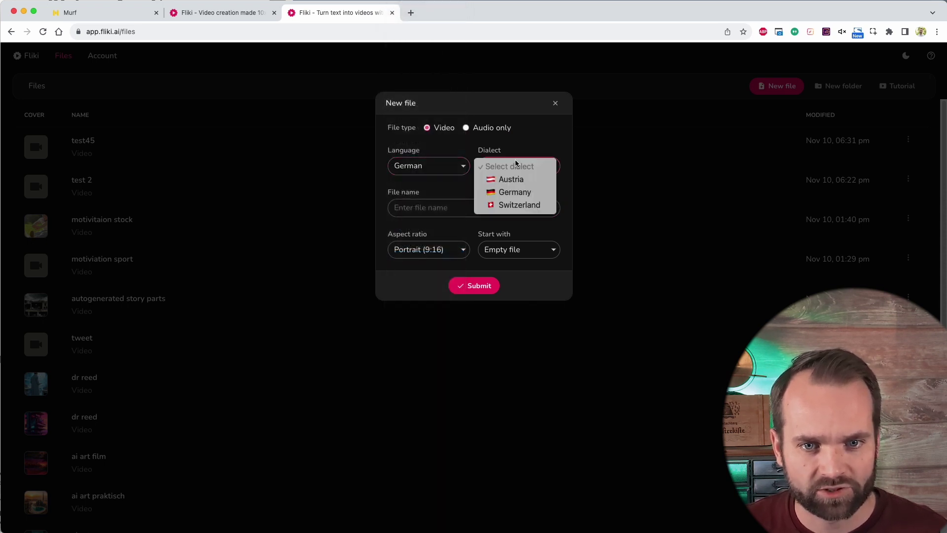
left_click(515, 192)
left_click(445, 208)
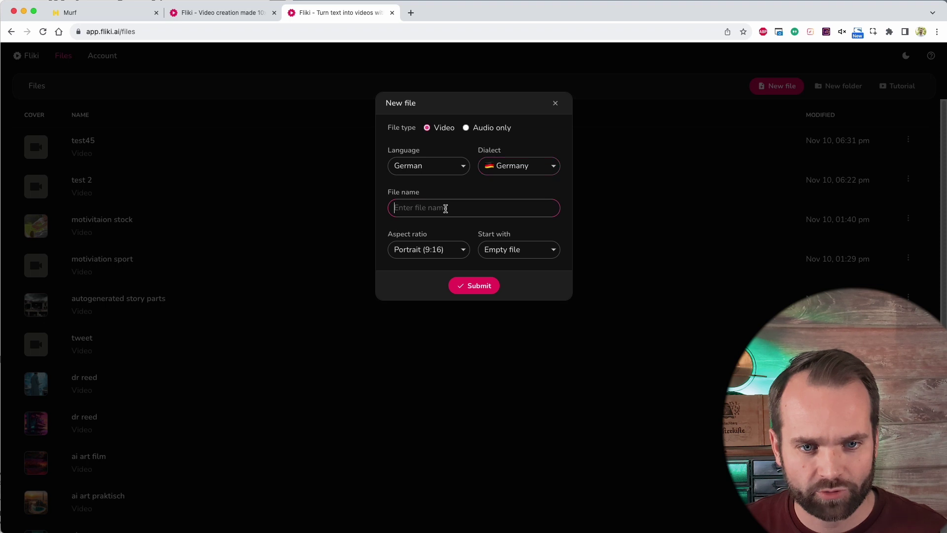
type("Test 23")
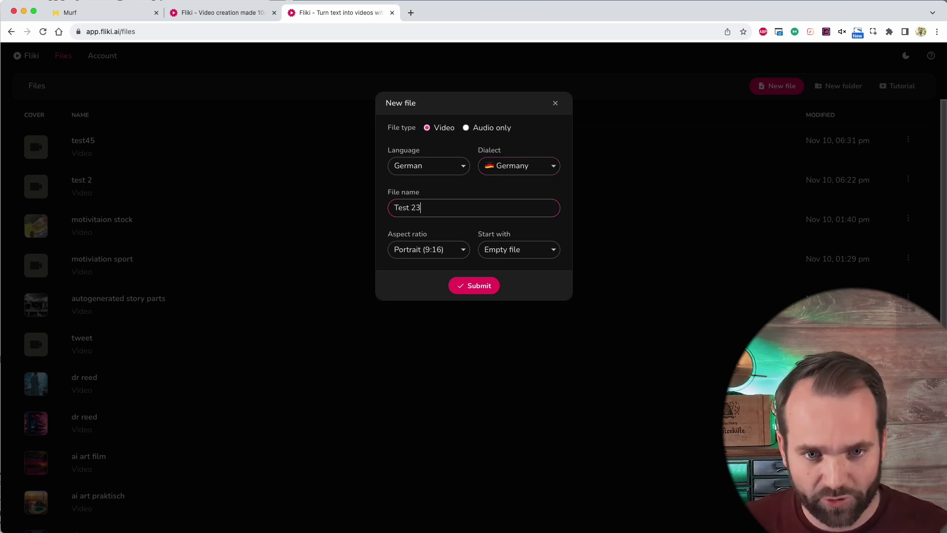
- Set the new file's aspect ratio to Landscape (16:9) and open its choice of starting content
left_click(442, 253)
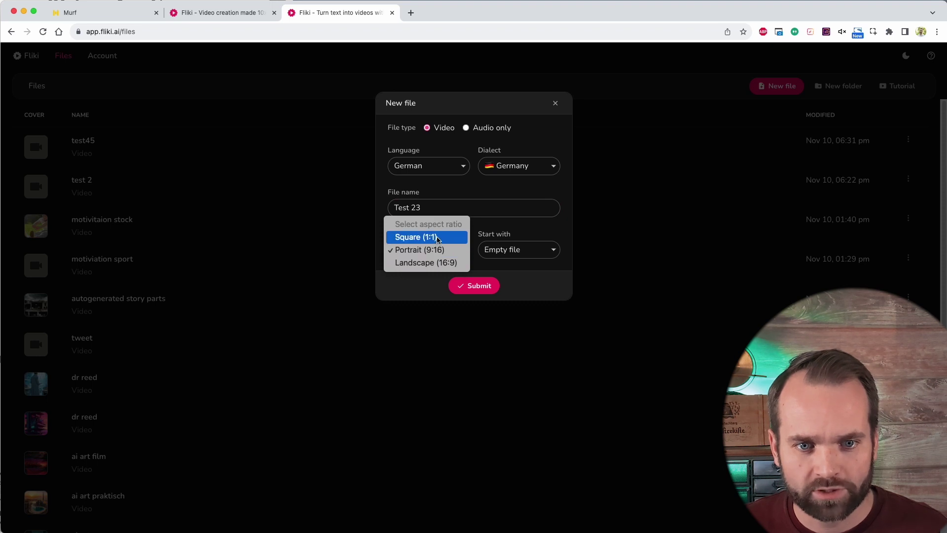
left_click(441, 263)
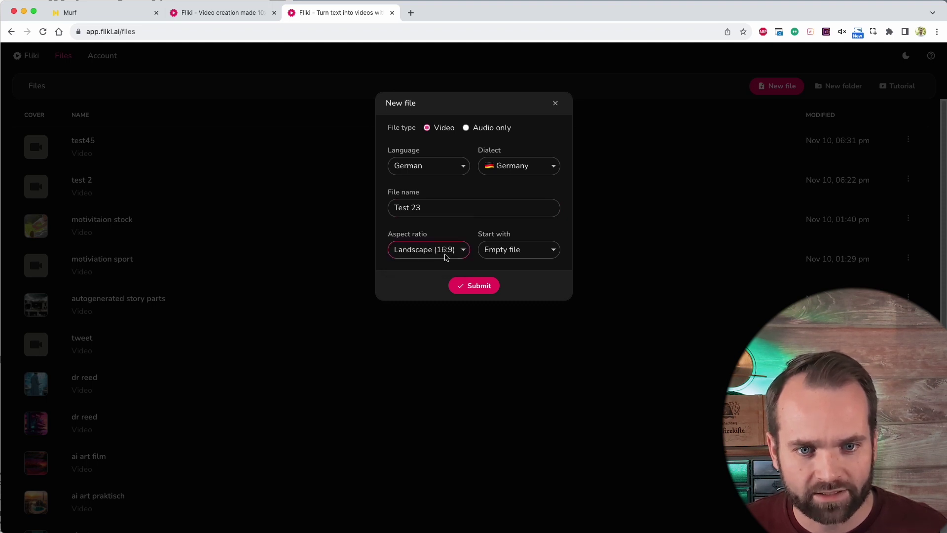
left_click(538, 255)
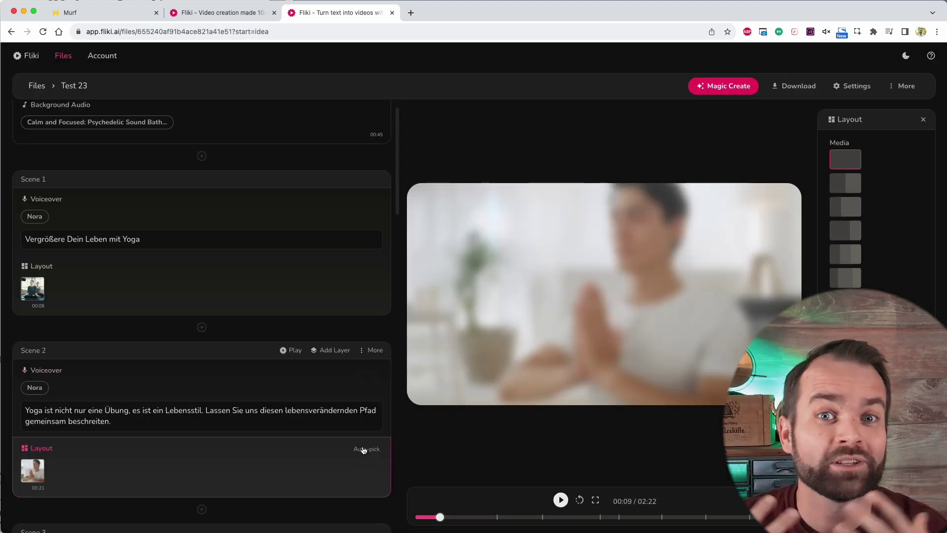
- Look through the generated and personal media options, and replace Scene 2's media with the 15-second abstract bokeh fountain stock video
left_click(33, 471)
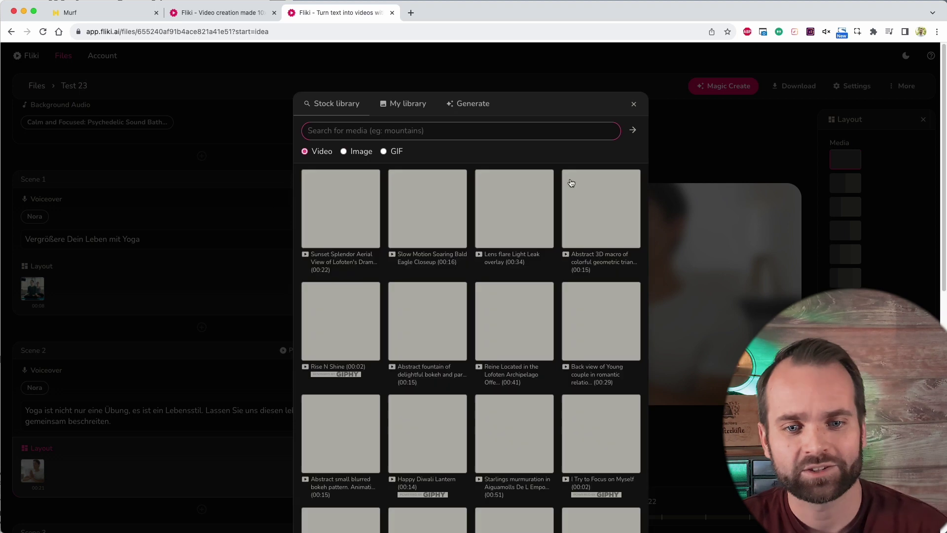
left_click(468, 107)
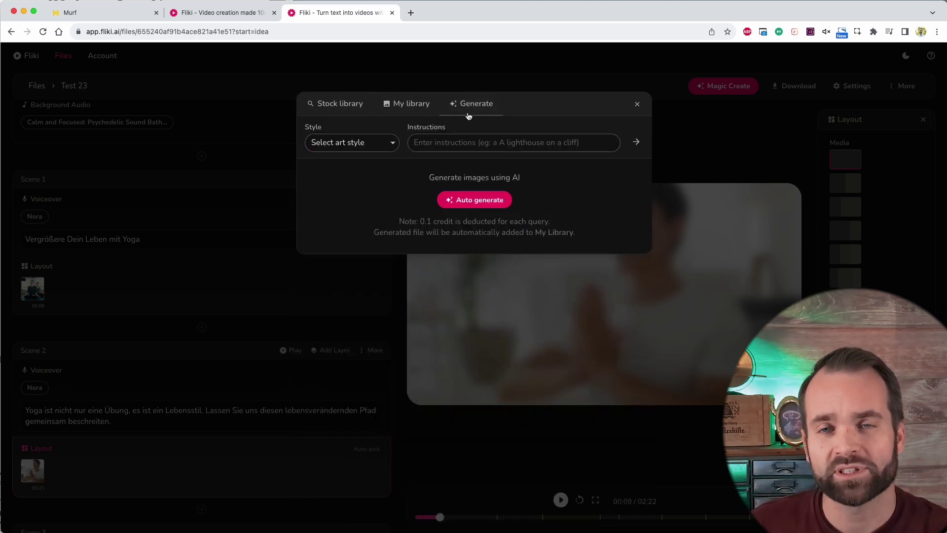
left_click(412, 104)
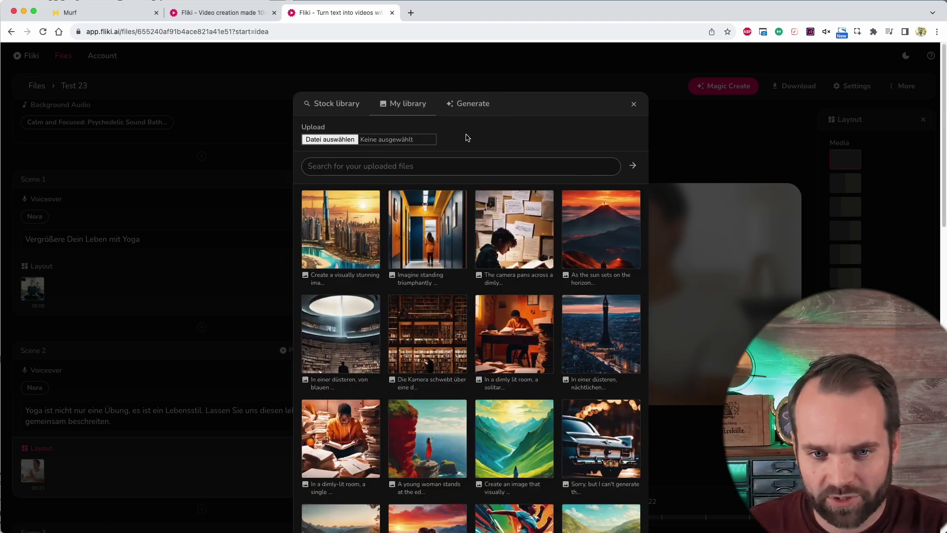
left_click(323, 112)
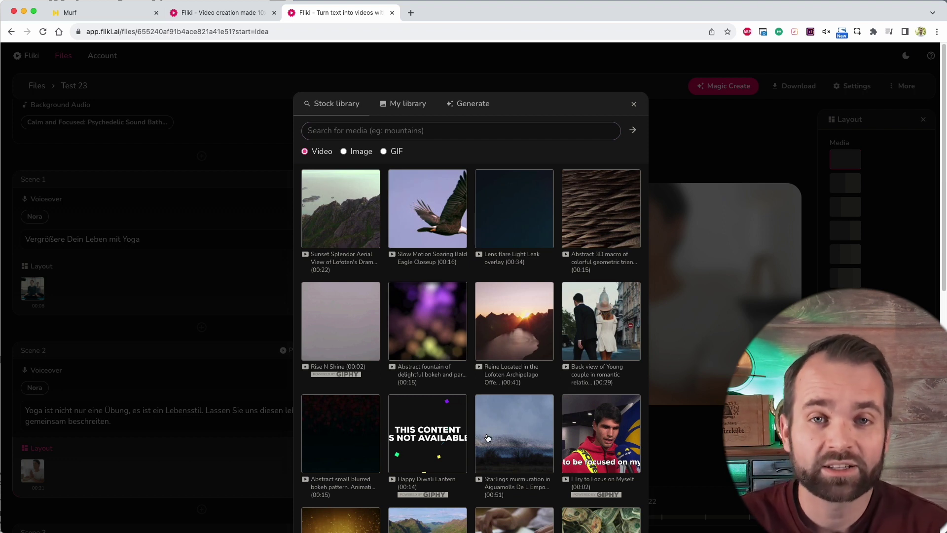
left_click(429, 299)
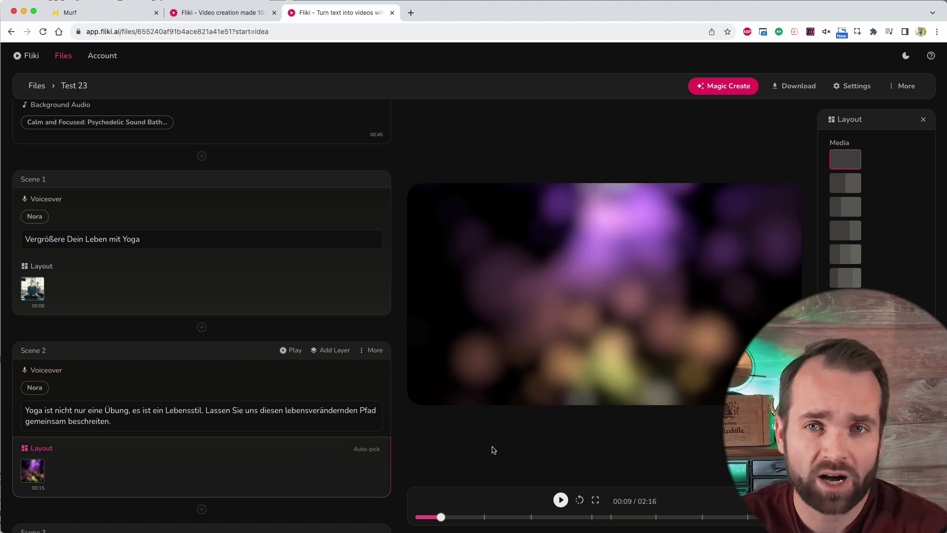
- Select the Scene 1 voiceover and play the video preview from the beginning
left_click(296, 390)
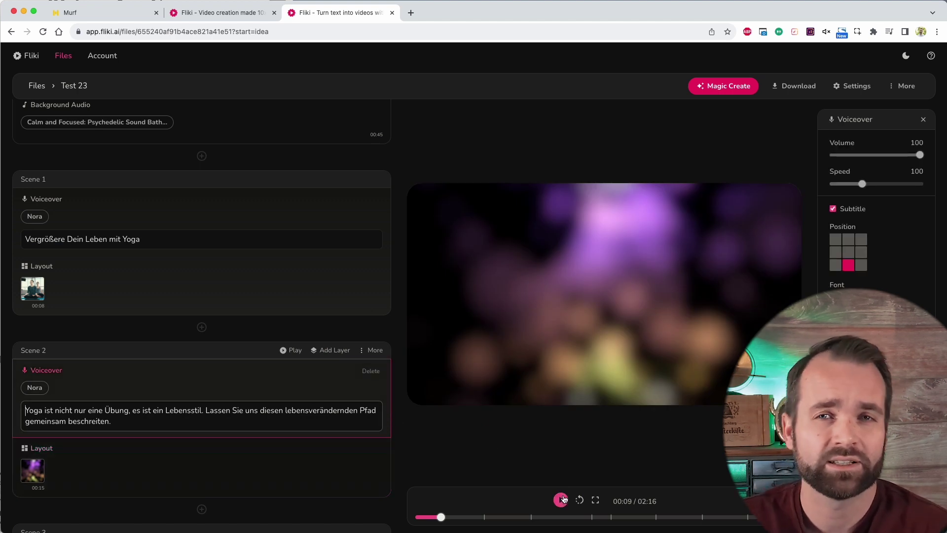
left_click(200, 210)
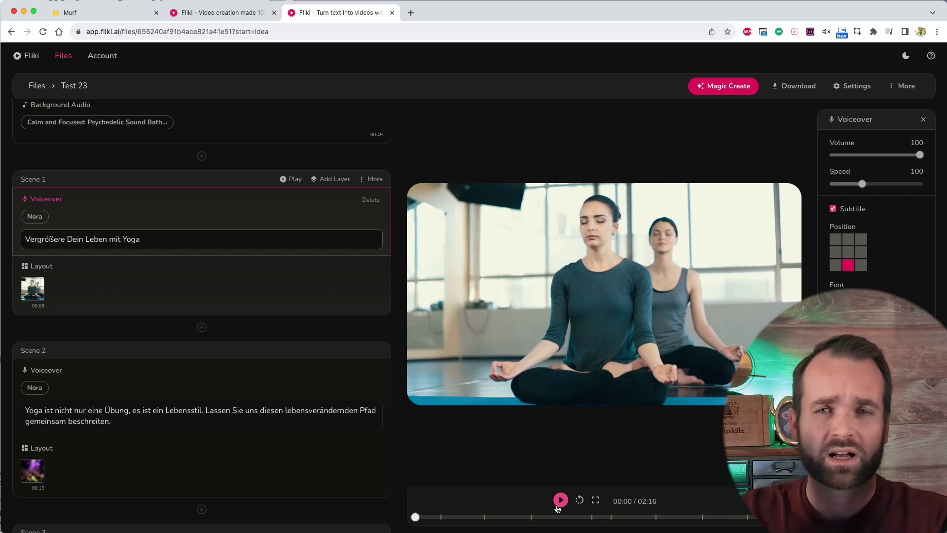
left_click(561, 501)
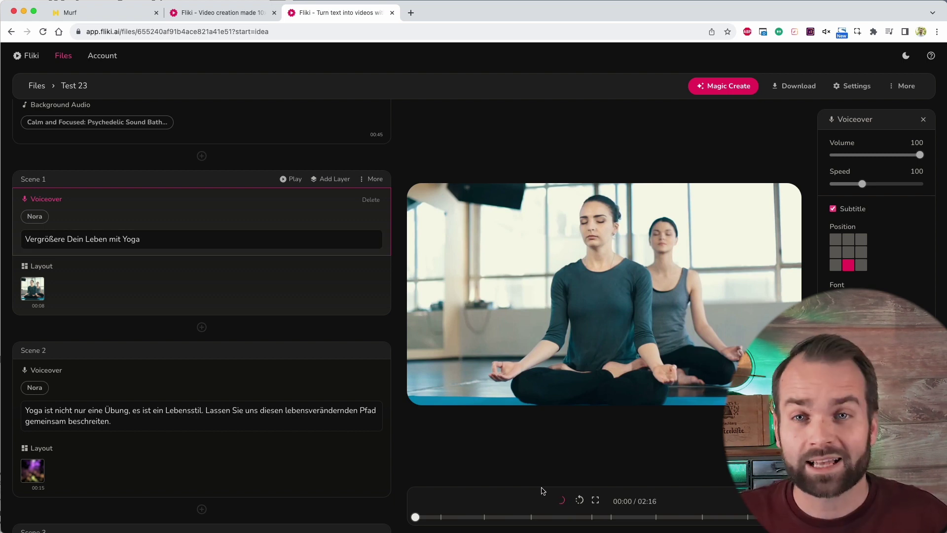